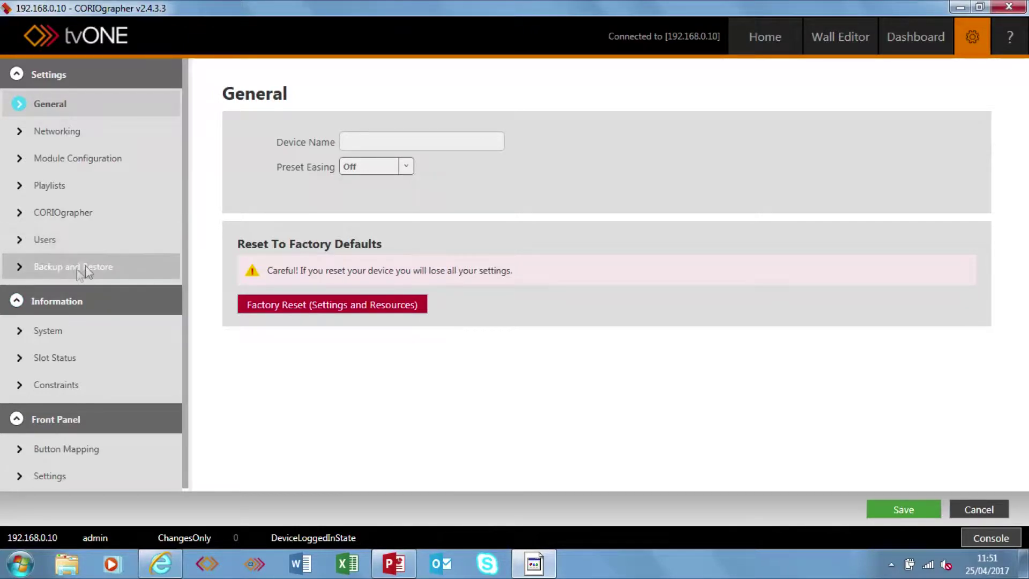
pyautogui.click(75, 159)
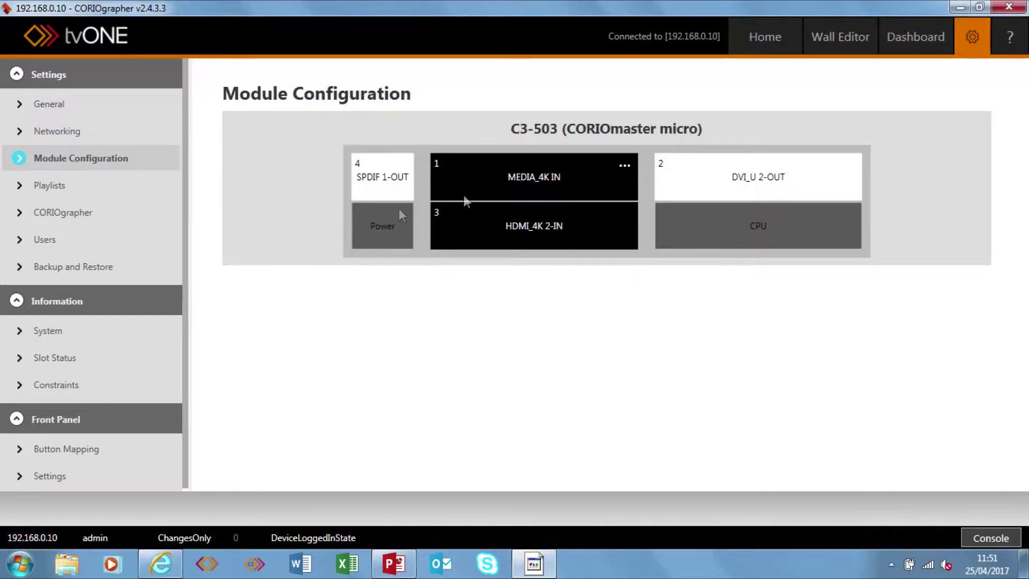
pyautogui.click(624, 168)
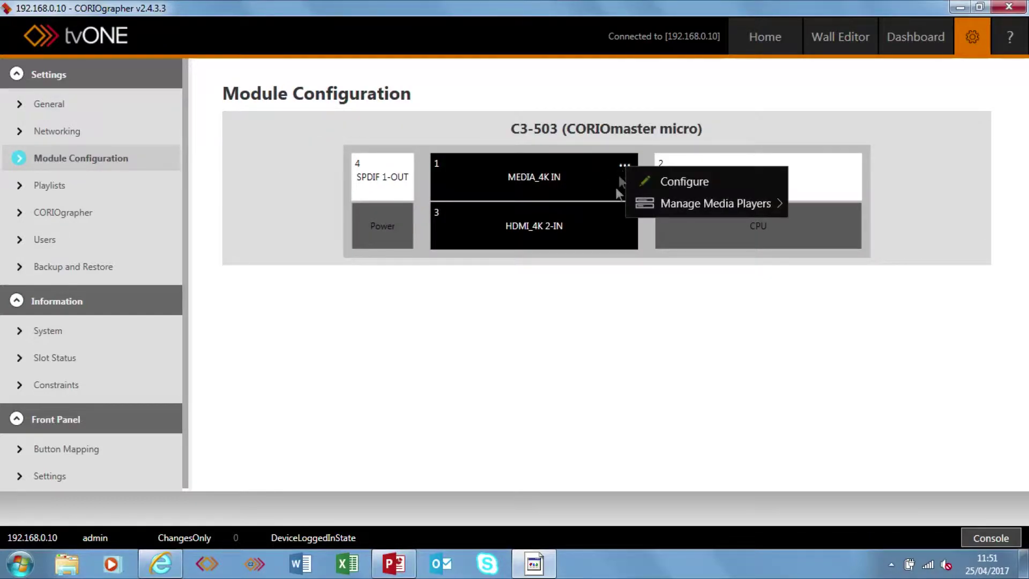
pyautogui.click(693, 183)
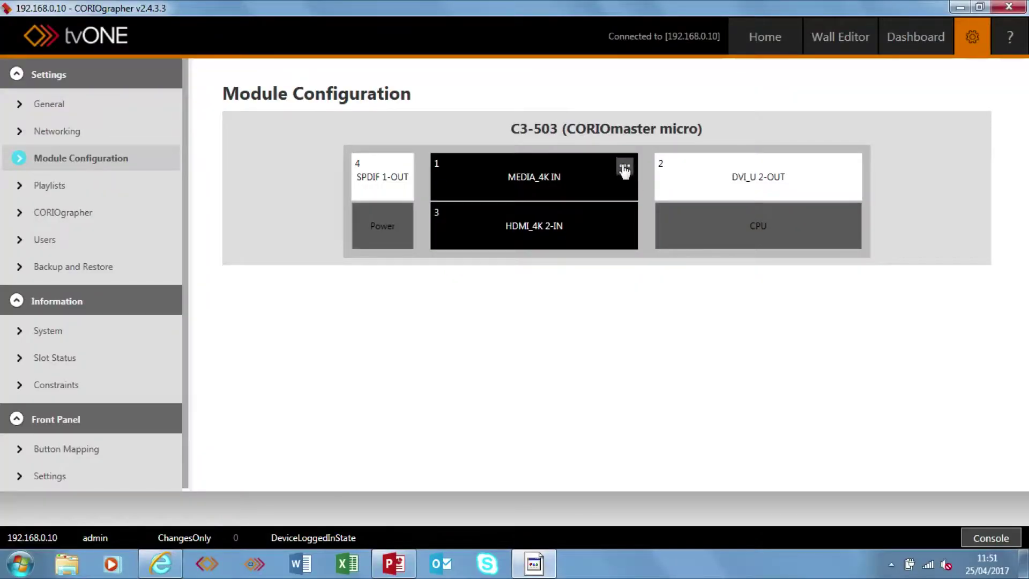
pyautogui.click(625, 168)
pyautogui.click(683, 182)
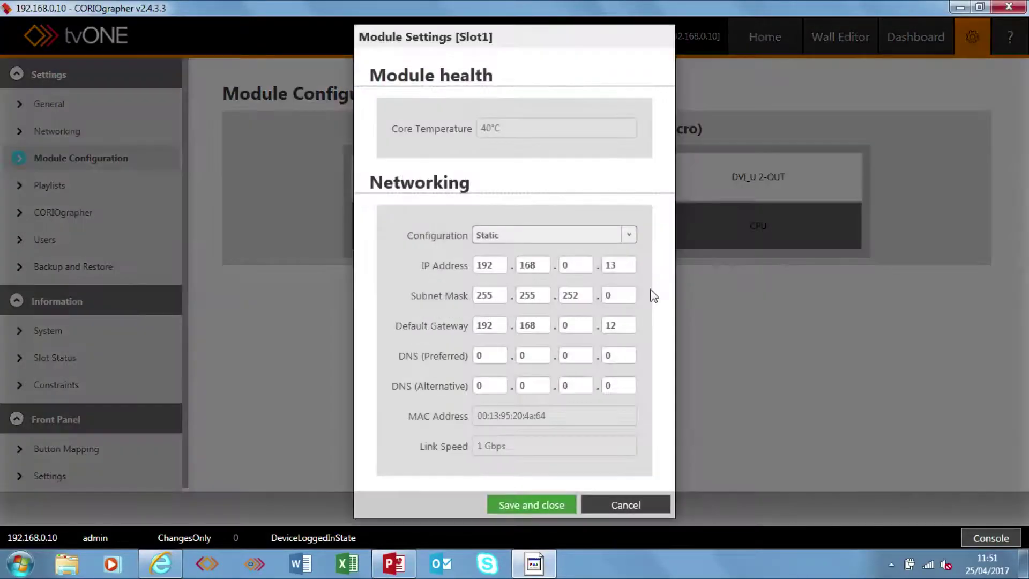
pyautogui.click(630, 237)
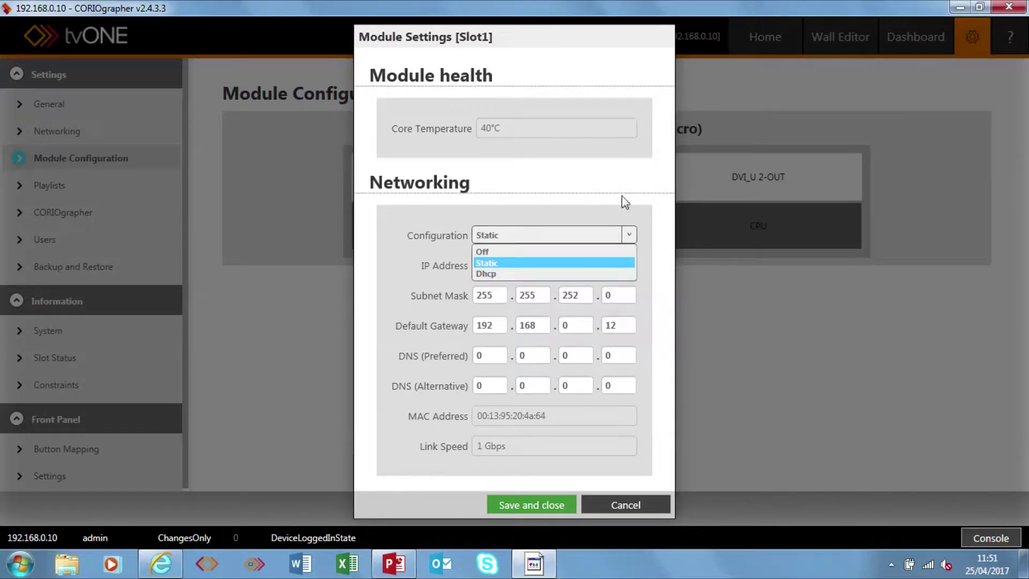
pyautogui.click(621, 67)
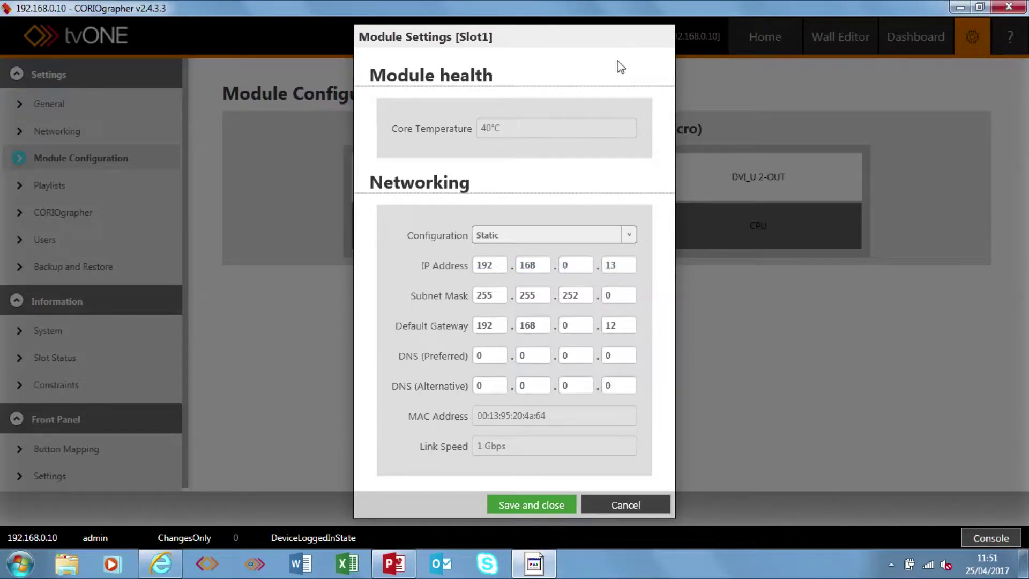
pyautogui.click(635, 506)
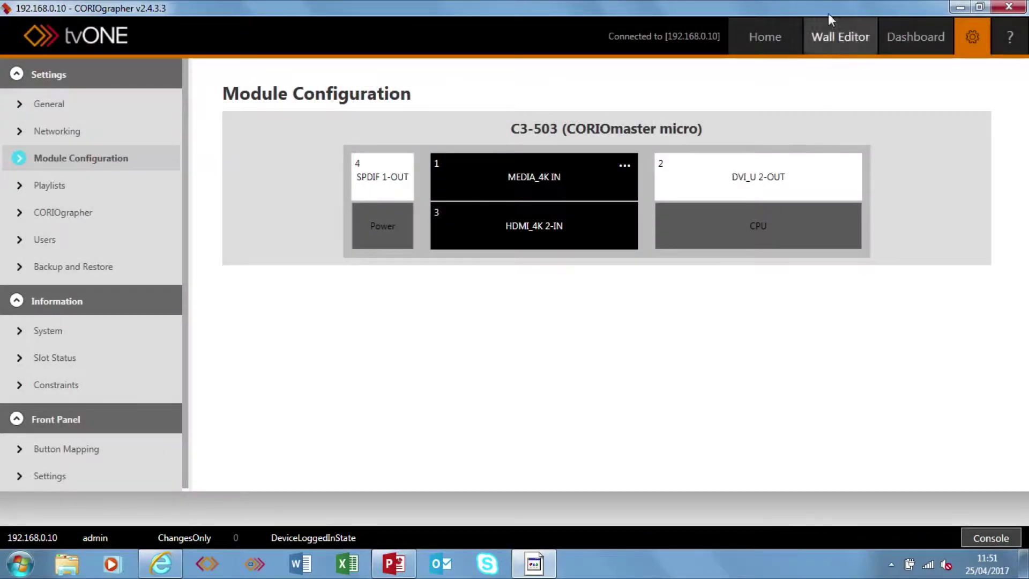
# Select the Media_Stream_2 window in the Wall Editor, then bring up the Pearl encoder's HDMI-B status page.
pyautogui.click(840, 37)
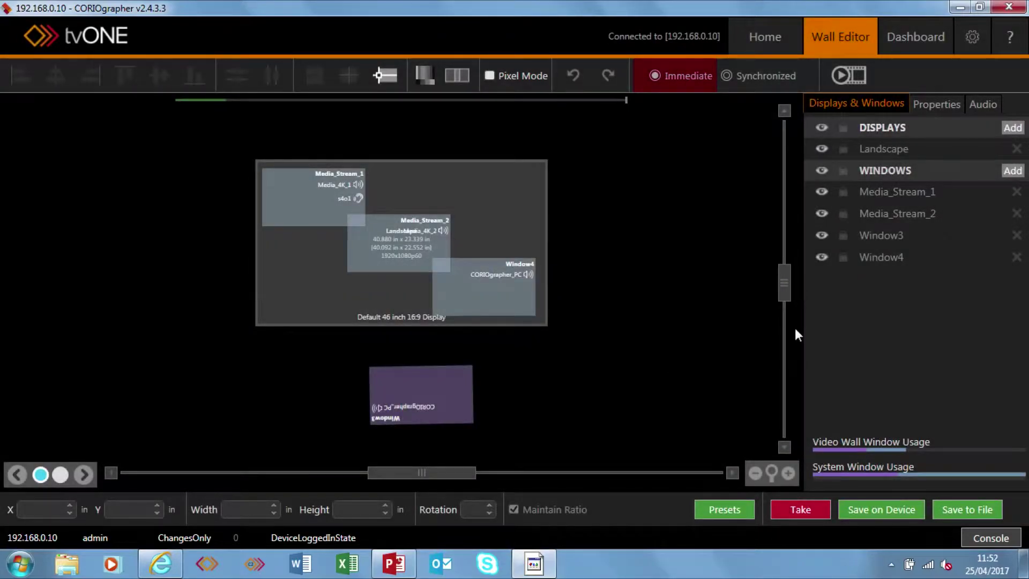
pyautogui.click(403, 245)
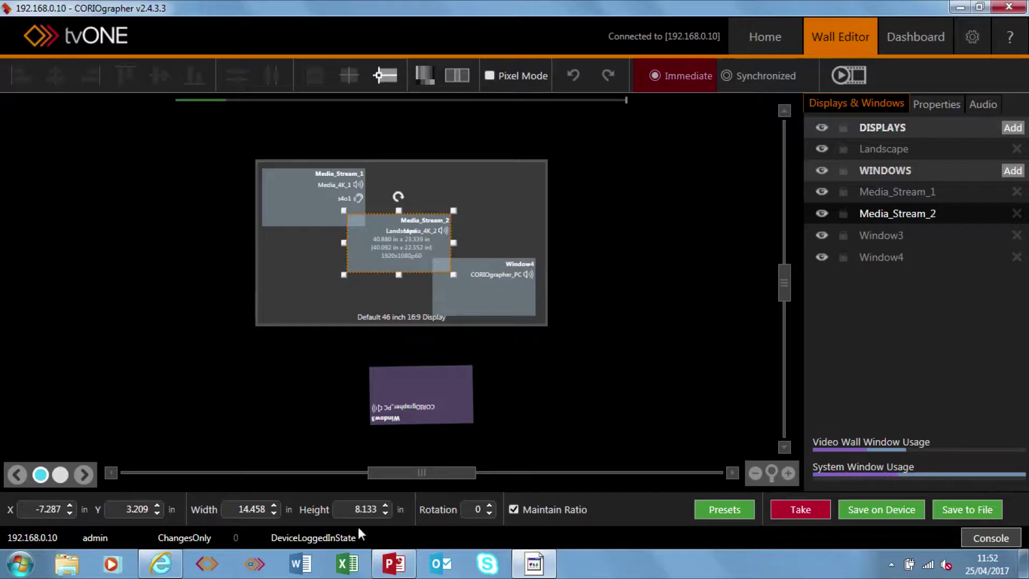
pyautogui.click(161, 564)
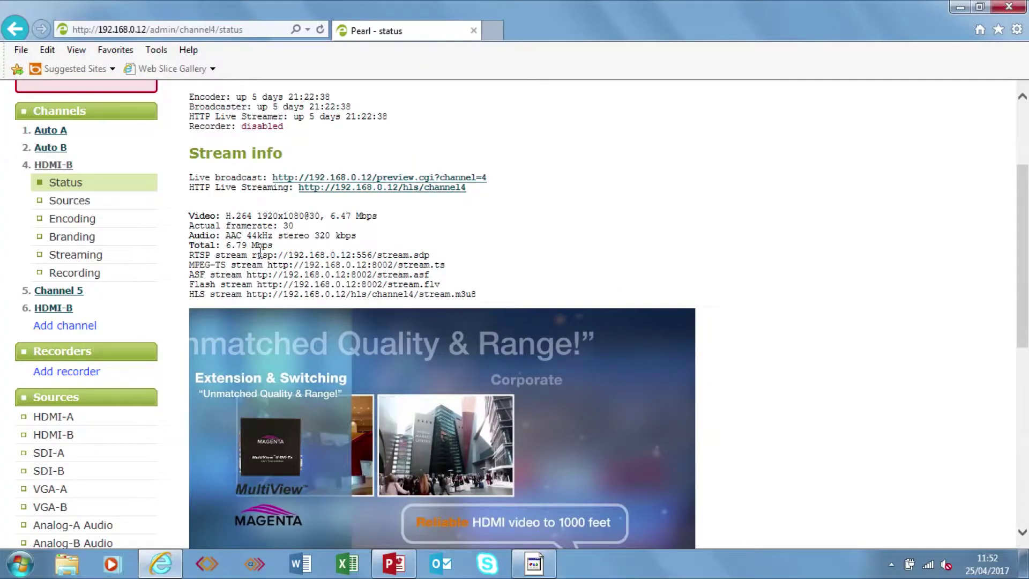
# Select the channel's RTSP stream address on the Pearl status page and go back to CORIOgrapher.
pyautogui.moveTo(253, 255); pyautogui.dragTo(455, 254)
pyautogui.hotkey('ctrl', 'c')
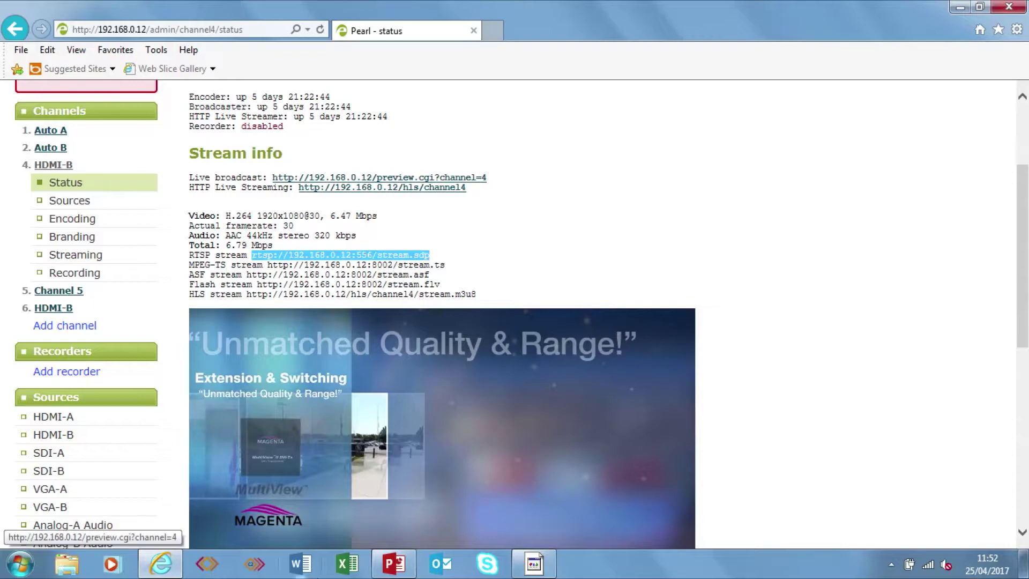
pyautogui.click(534, 564)
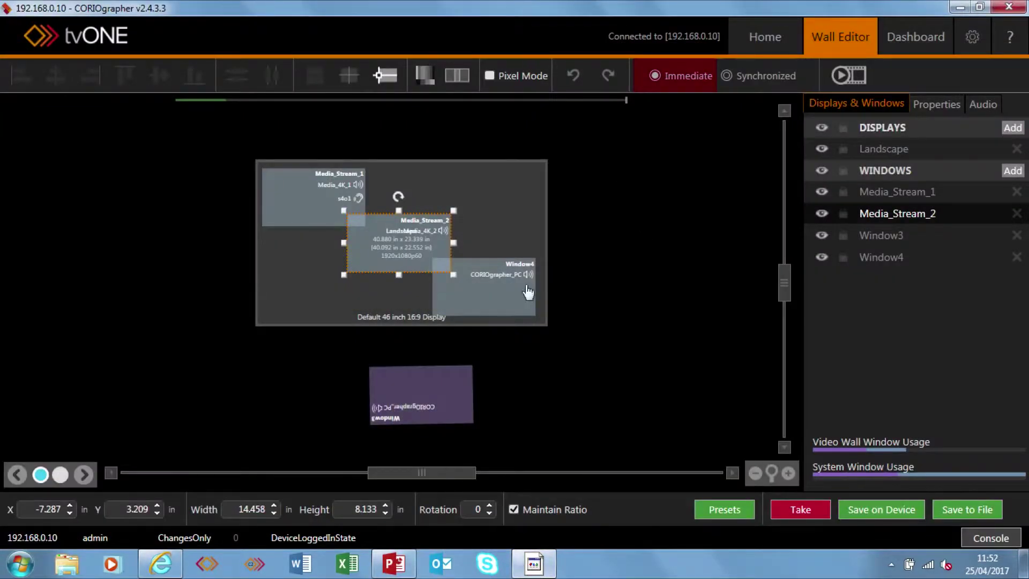
# Open the Media_4K_2 (Slot1.In2) Manage Media Player dialog from the Media_Stream_2 window's properties.
pyautogui.doubleClick(420, 239)
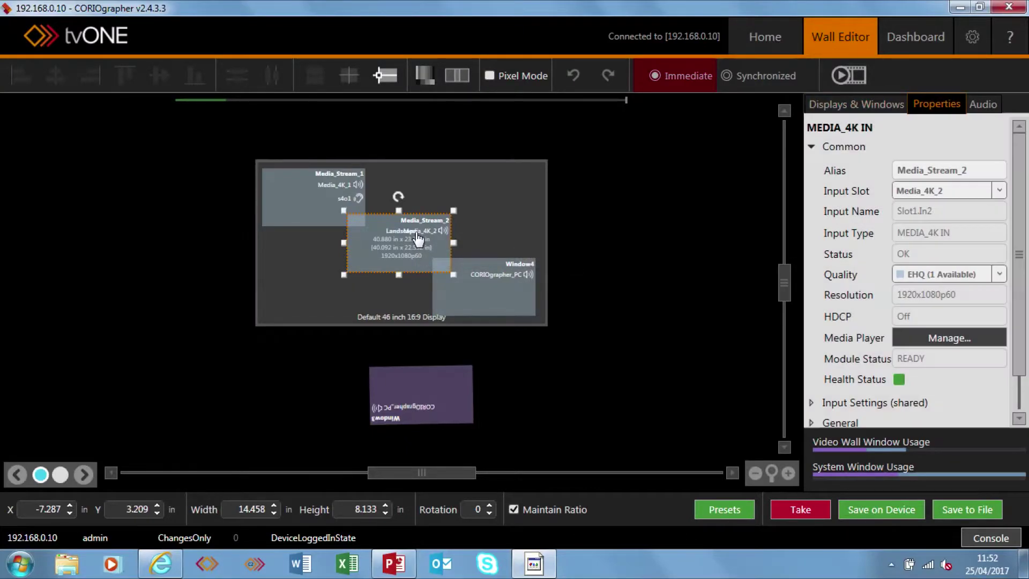
pyautogui.click(940, 343)
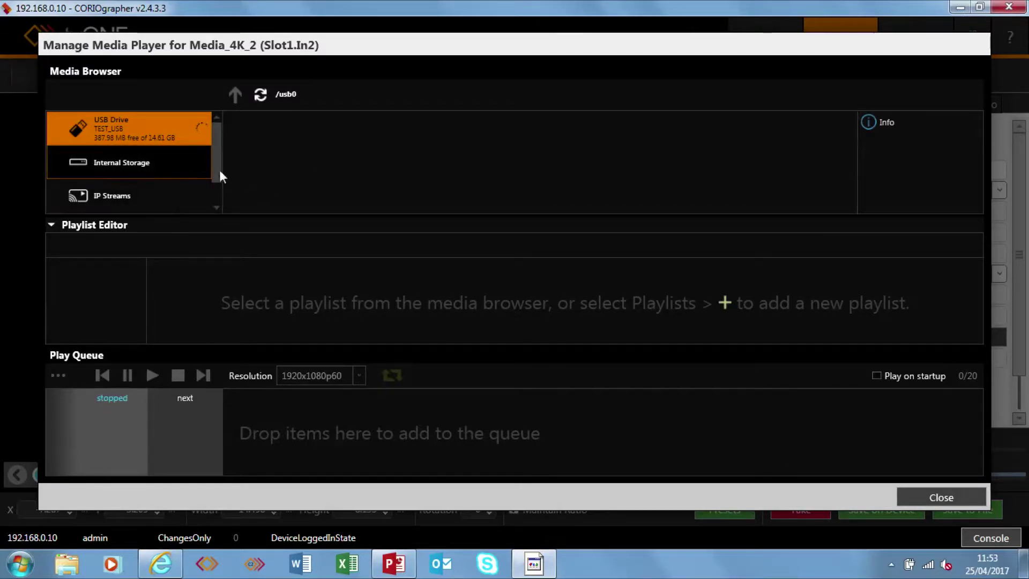
pyautogui.scroll(-2, 223, 191)
pyautogui.scroll(2, 213, 139)
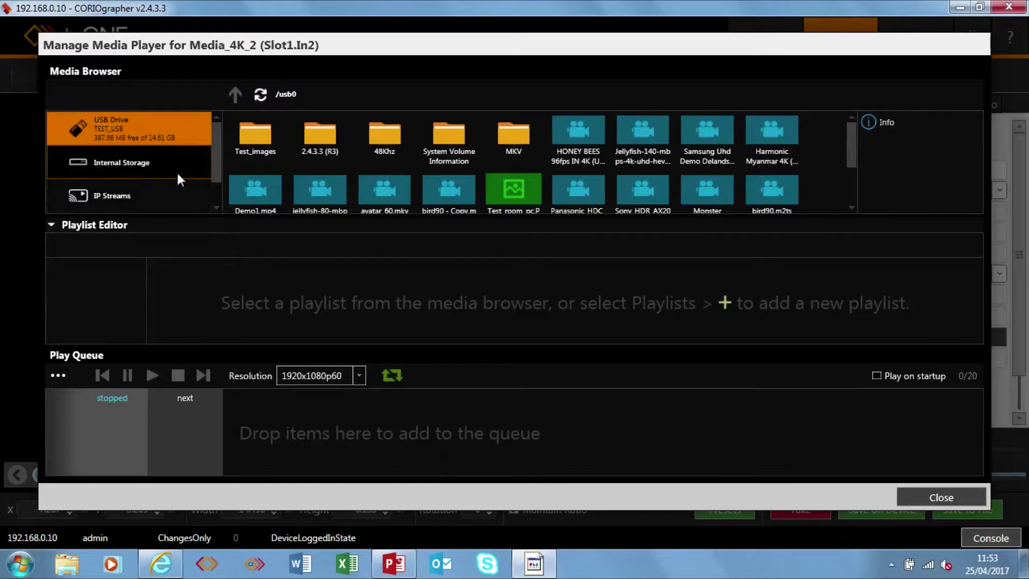
# Add a new IP stream named 2 with the pasted rtsp://192.168.0.12:556/stream.sdp URL.
pyautogui.click(121, 196)
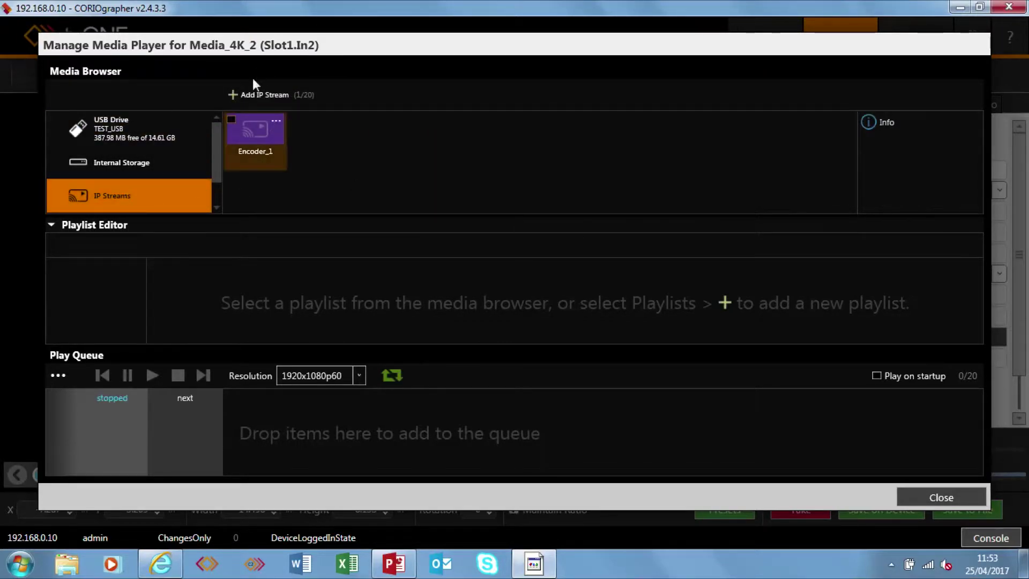
pyautogui.click(238, 98)
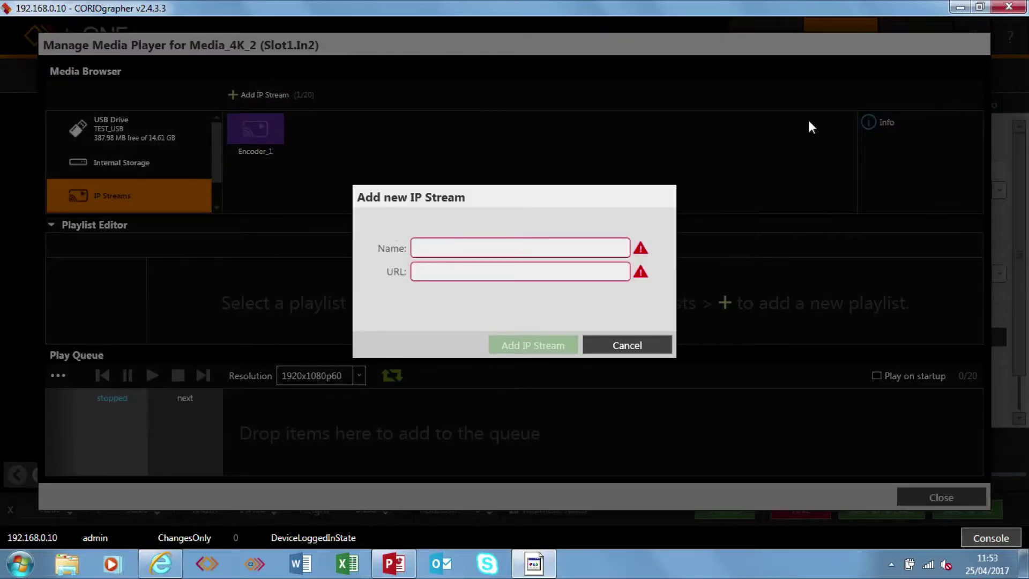
pyautogui.write('2')
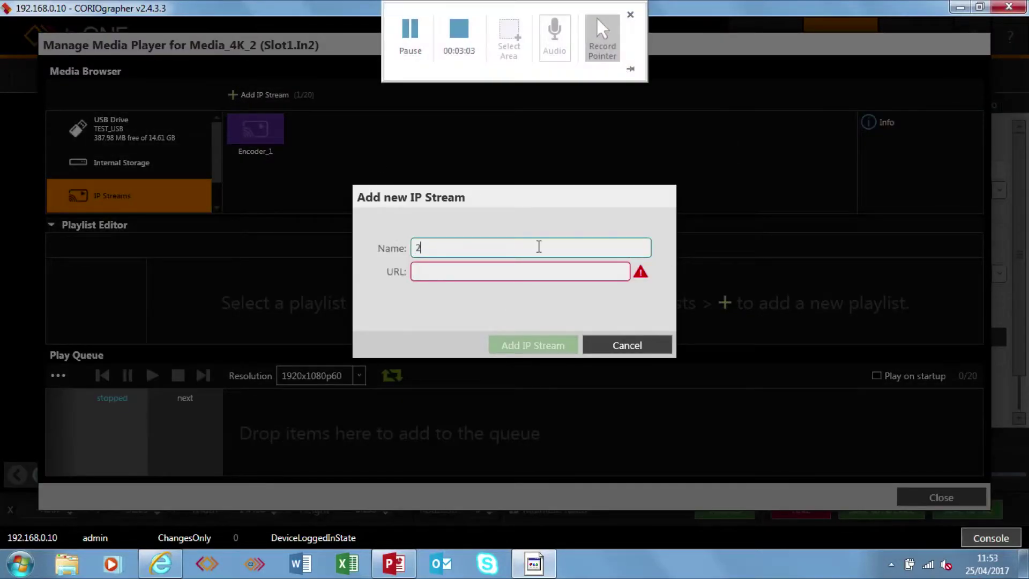
pyautogui.click(510, 278)
pyautogui.hotkey('ctrl', 'v')
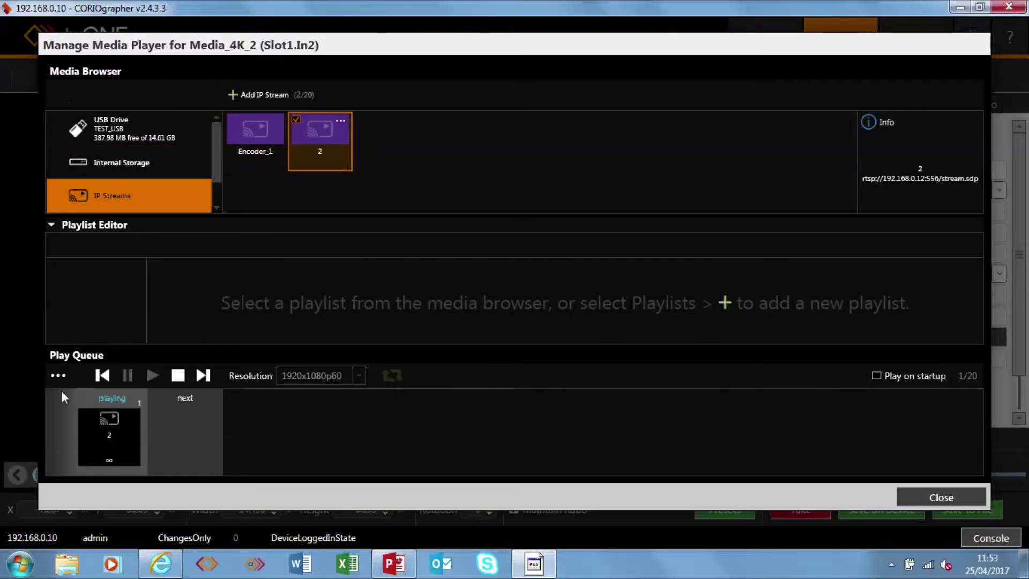
# Edit the queued stream 2's duration to 00:00:05 and update the item.
pyautogui.moveTo(129, 429)
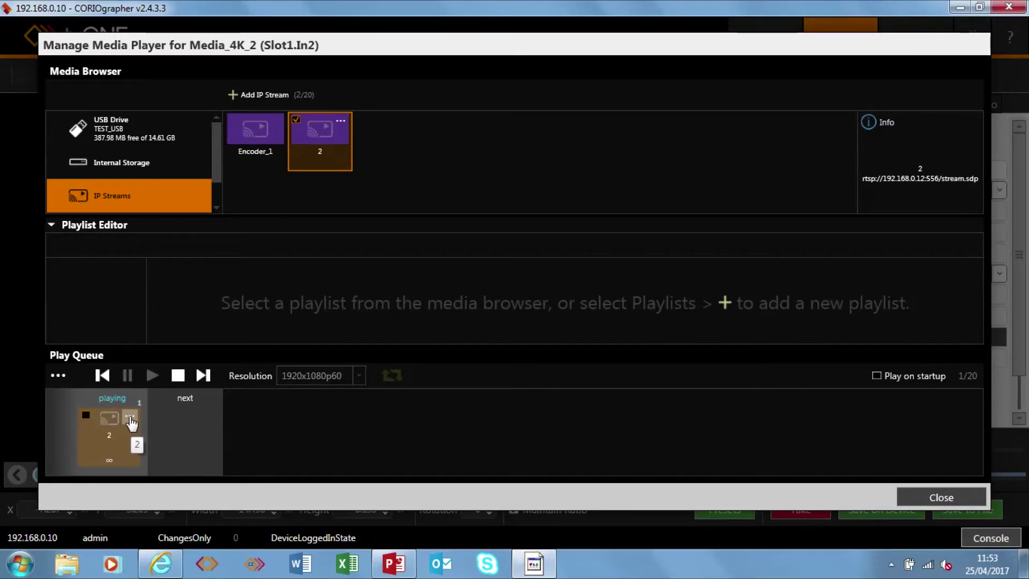
pyautogui.click(129, 418)
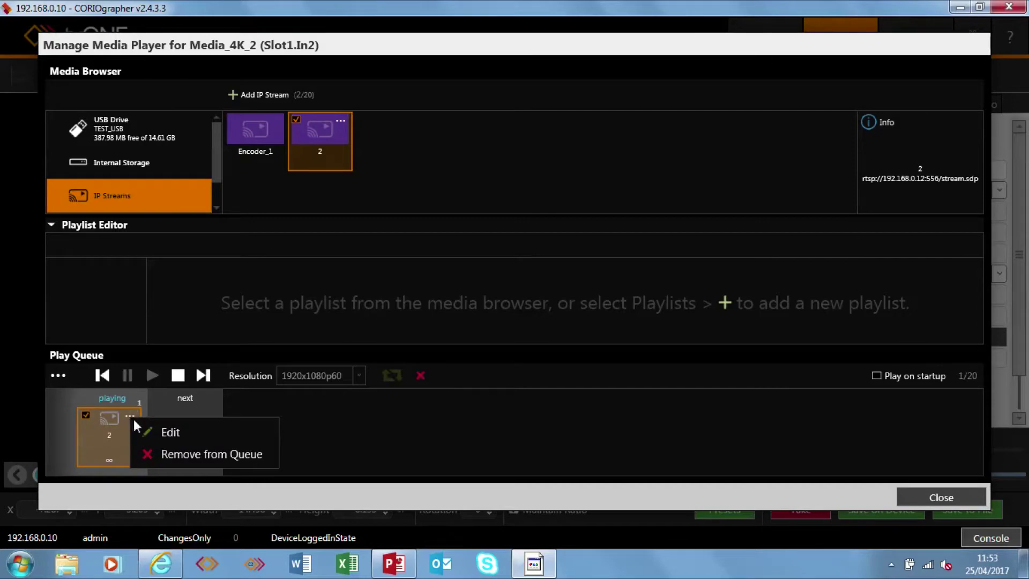
pyautogui.click(177, 434)
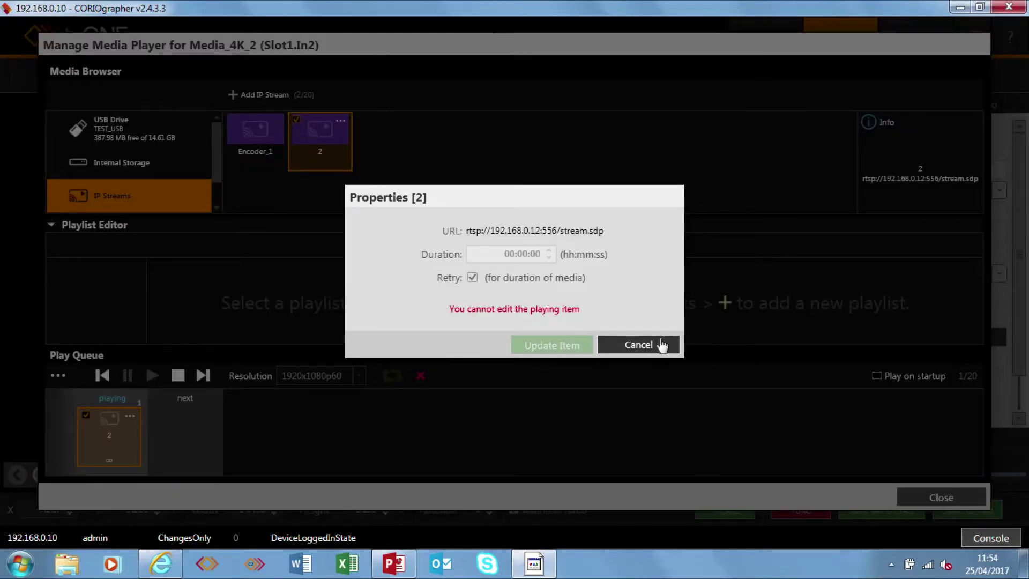
pyautogui.click(639, 345)
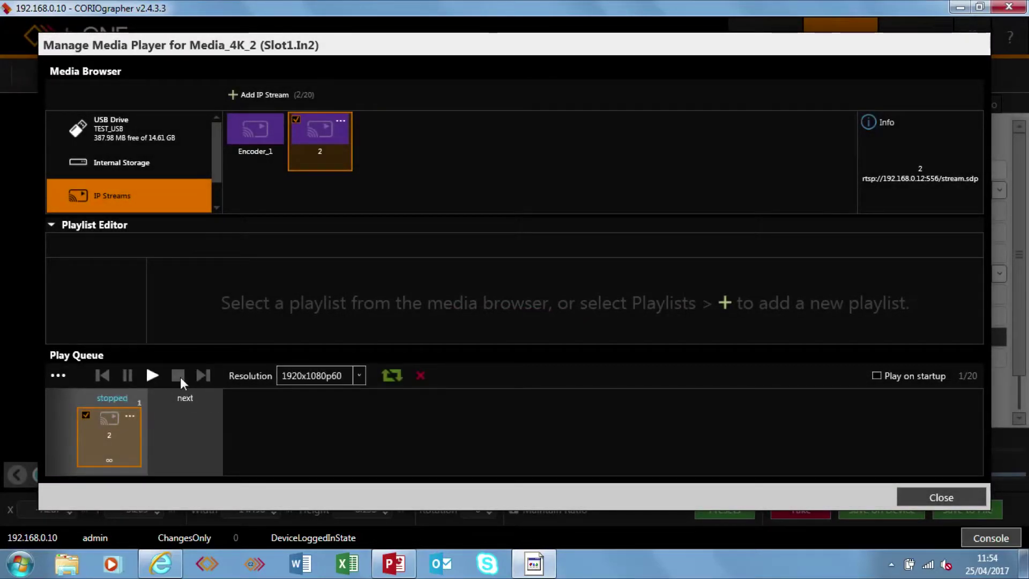
pyautogui.click(129, 418)
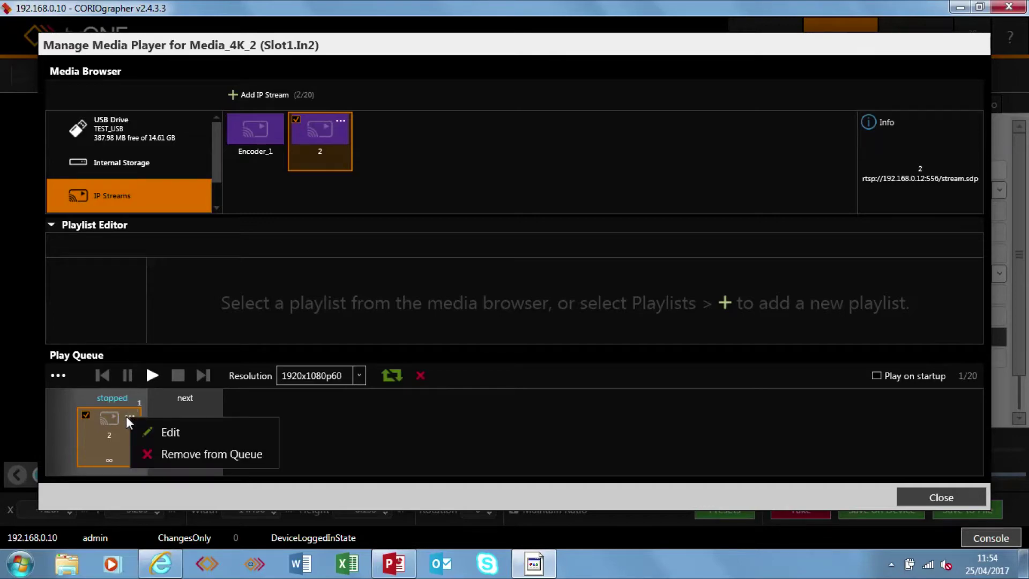
pyautogui.click(171, 429)
pyautogui.click(536, 271)
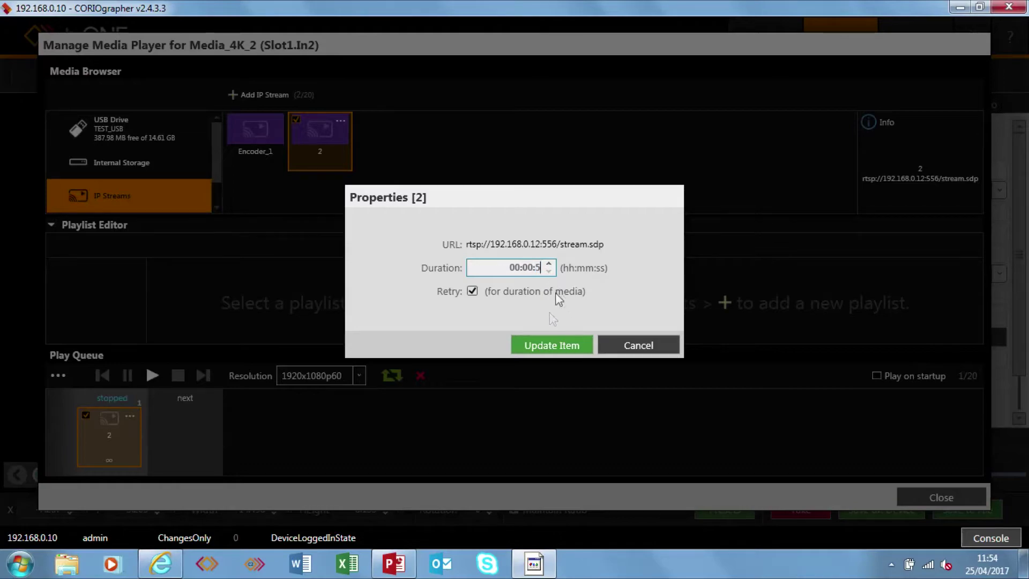
pyautogui.click(562, 347)
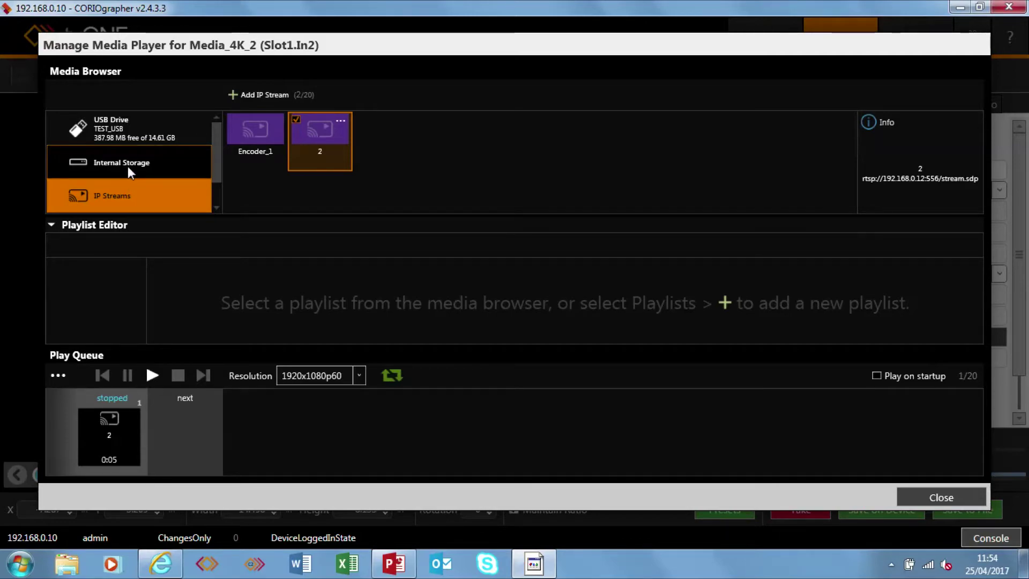
# Queue the USB drive's HONEY BEES 4K clip, then another copy of stream 2.
pyautogui.click(137, 129)
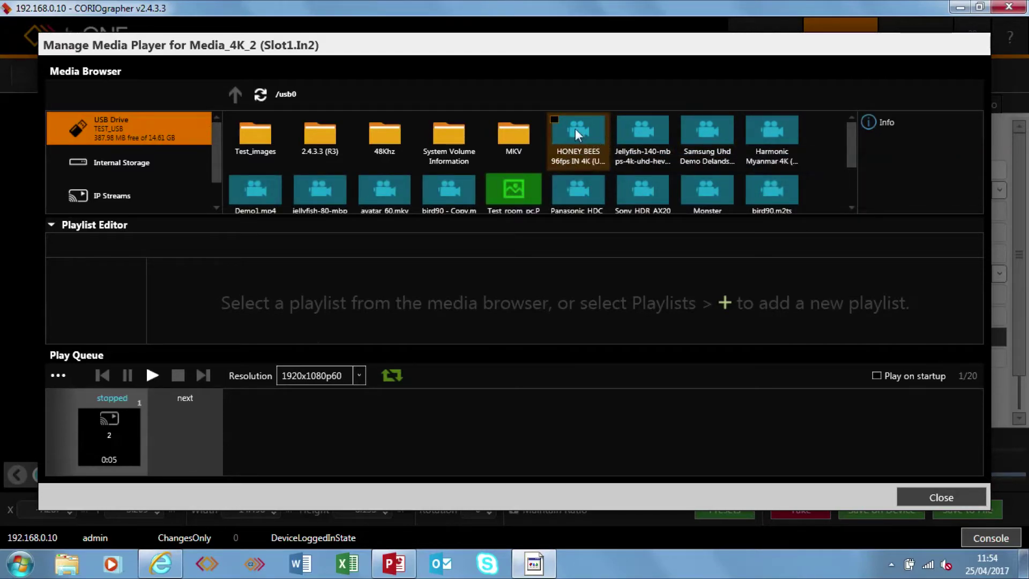
pyautogui.moveTo(574, 127); pyautogui.dragTo(217, 435)
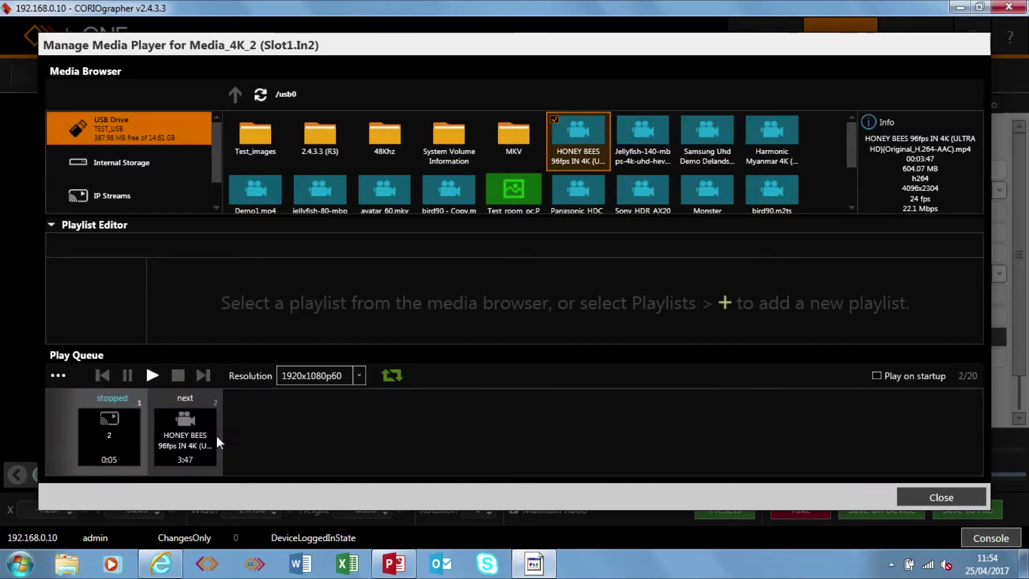
pyautogui.click(118, 193)
pyautogui.moveTo(326, 136); pyautogui.dragTo(275, 425)
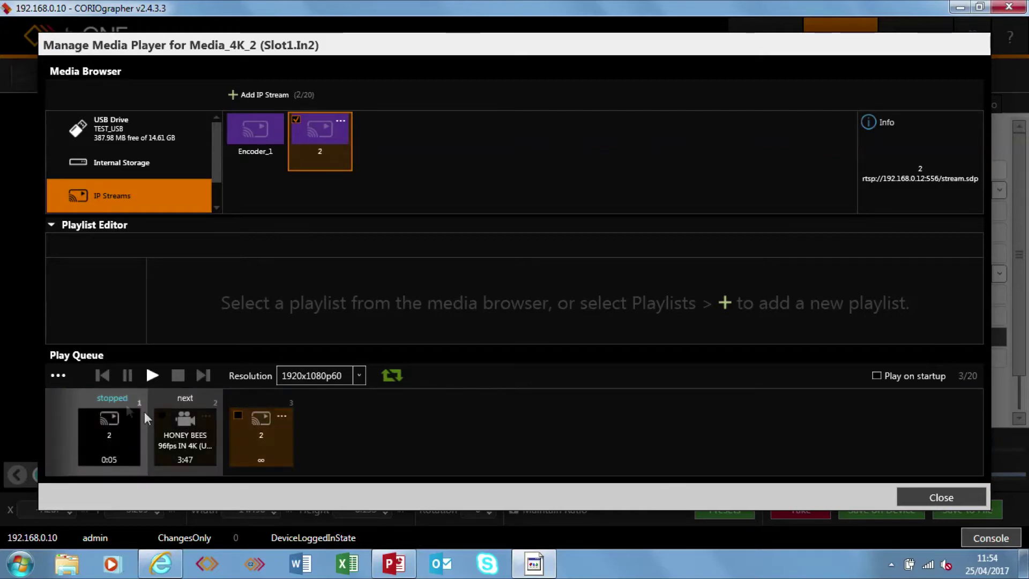